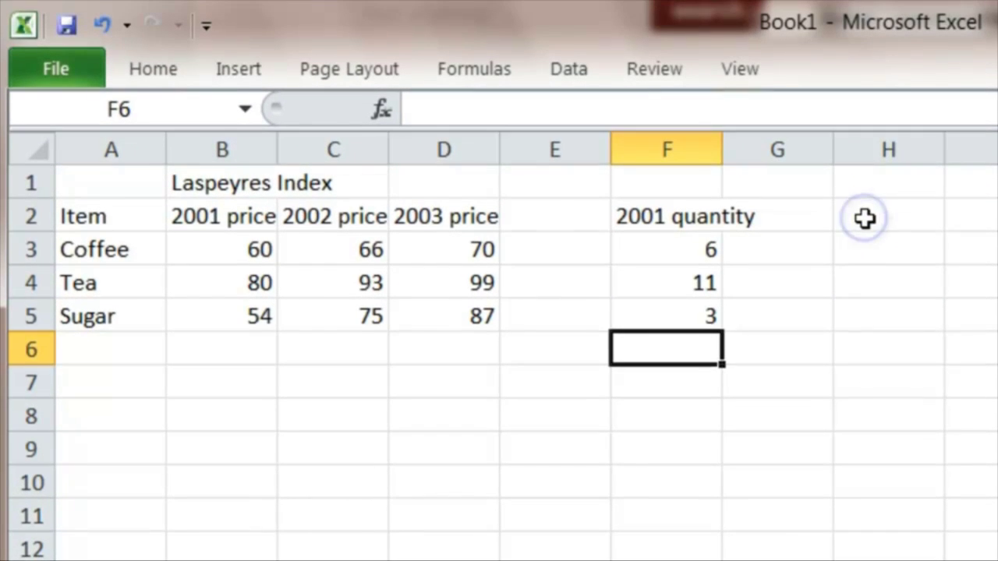
Add a p1*q1 heading in H2 and fill =B3*F3 down to H5, giving 360, 880 and 162
click(864, 216)
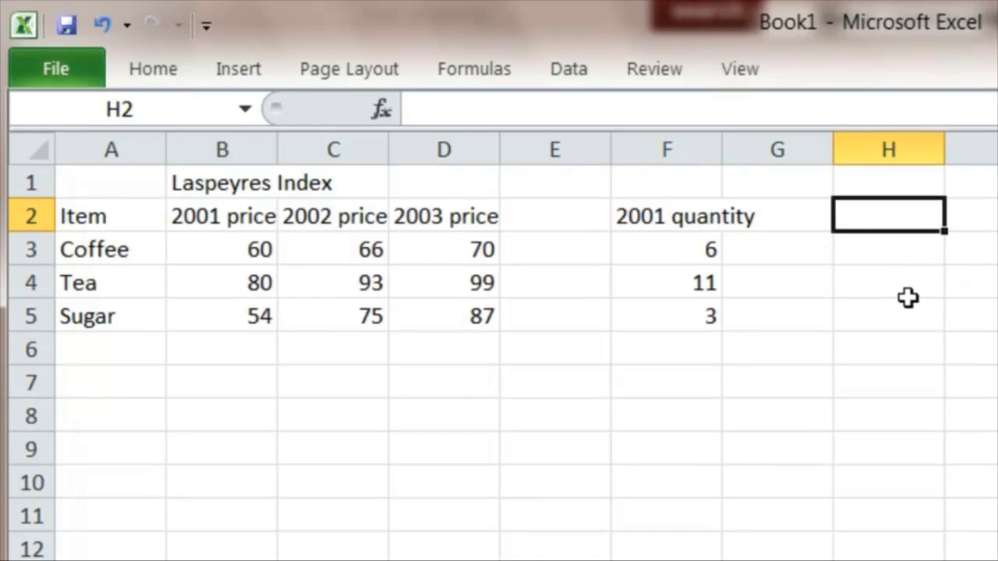
text(p1)
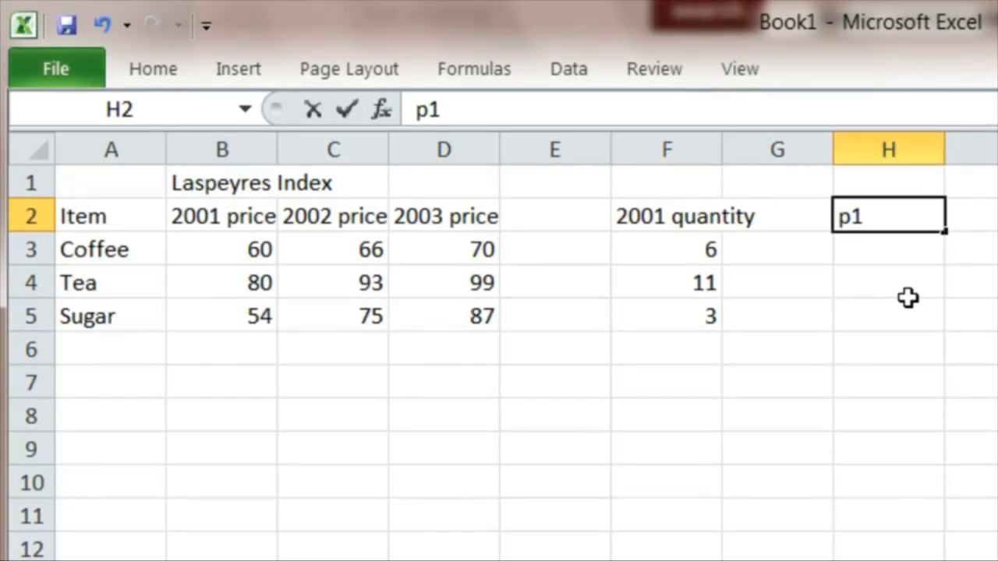
text(*q1)
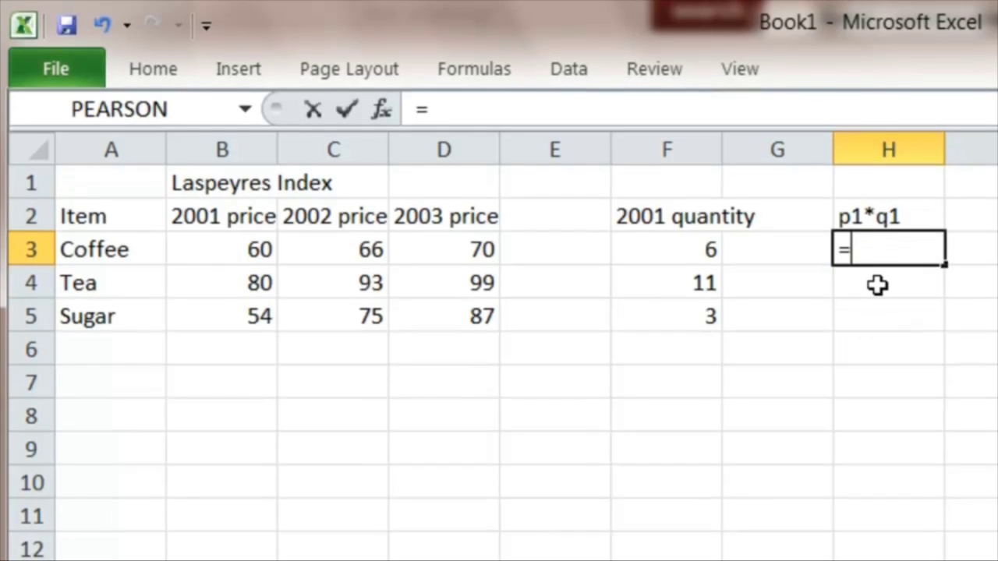
click(259, 249)
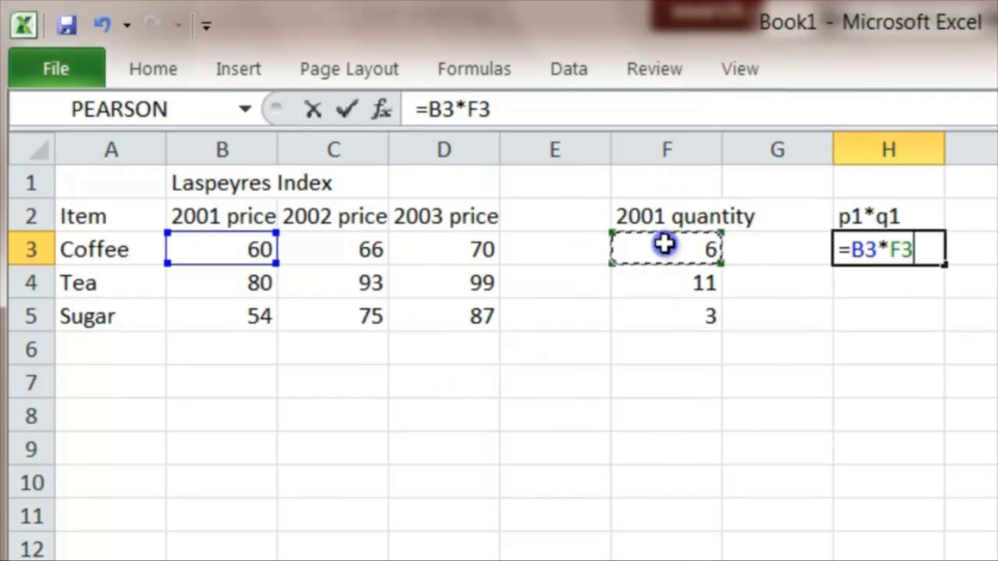
key(Return)
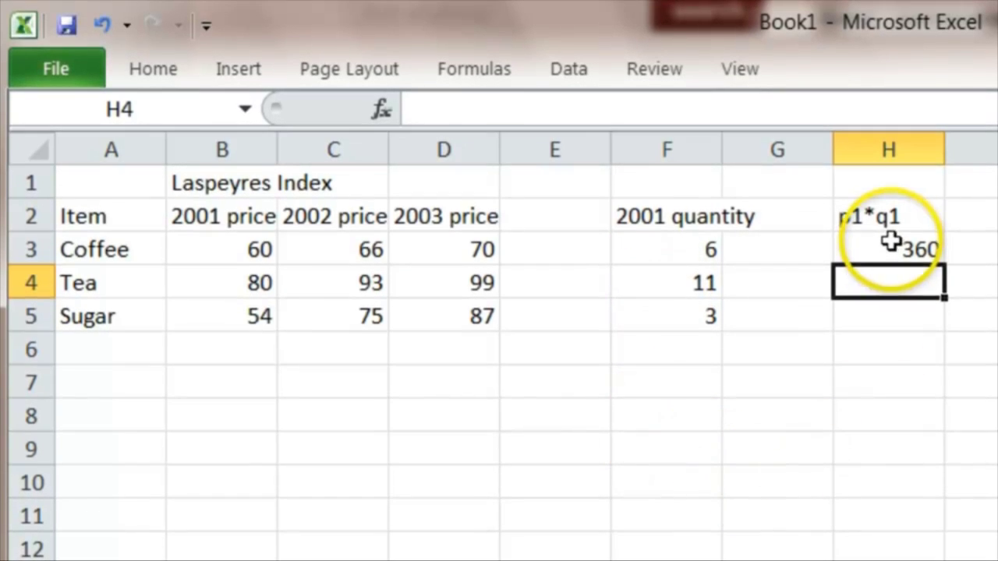
drag(936, 259, 942, 318)
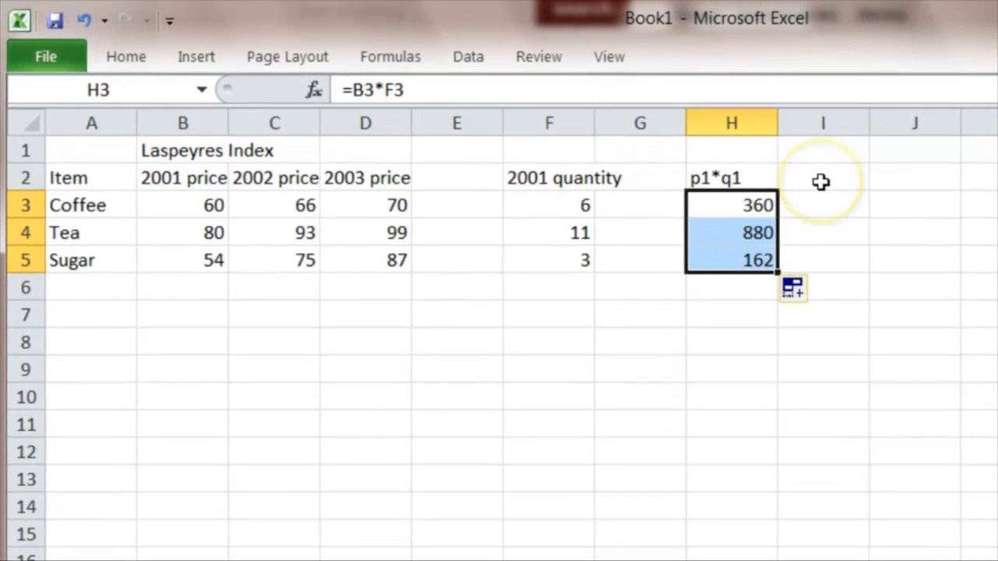
click(821, 181)
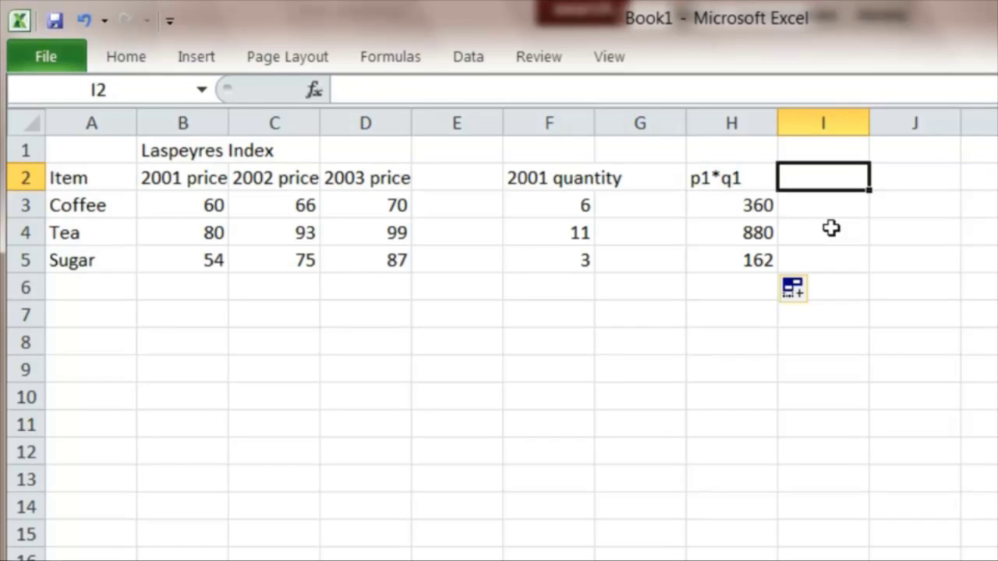
Add the headings p2*q1 and p3*q1 in I2 and J2
text(p)
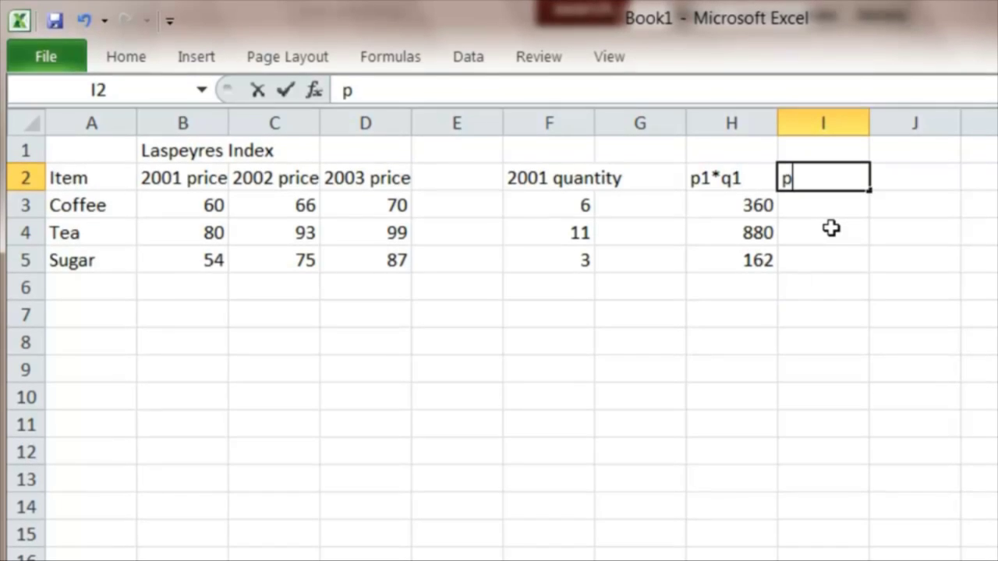
text(2*q1)
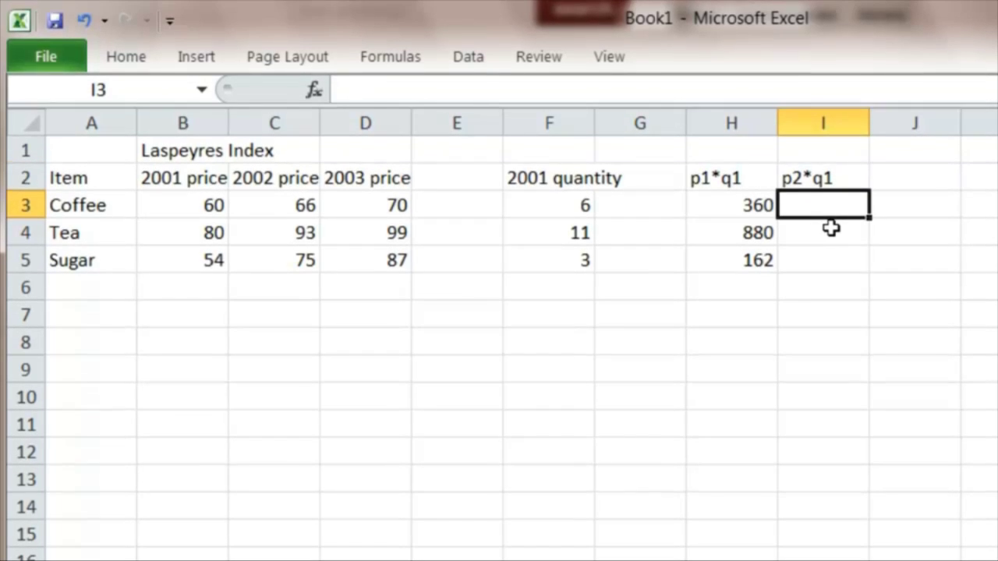
key(Tab)
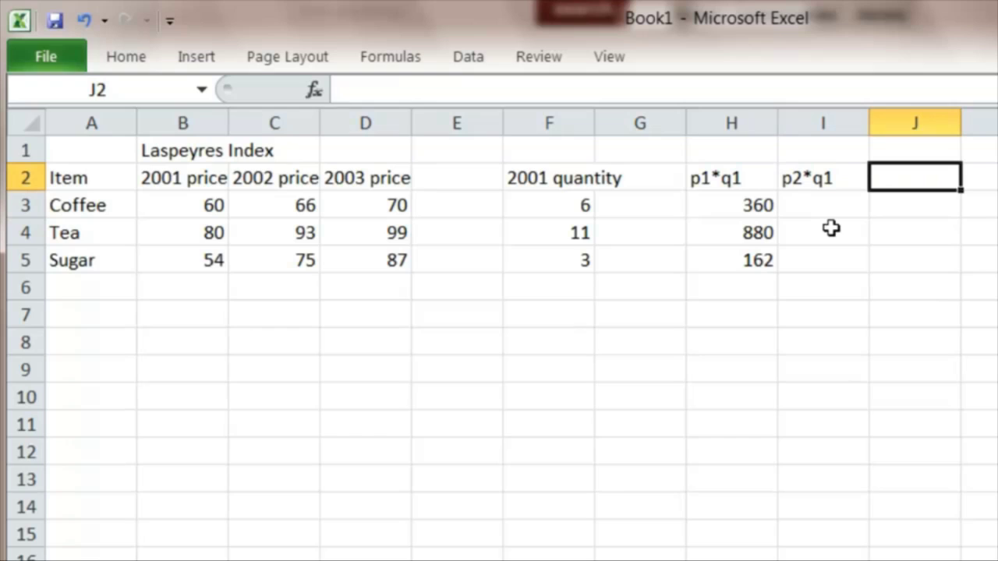
text(p)
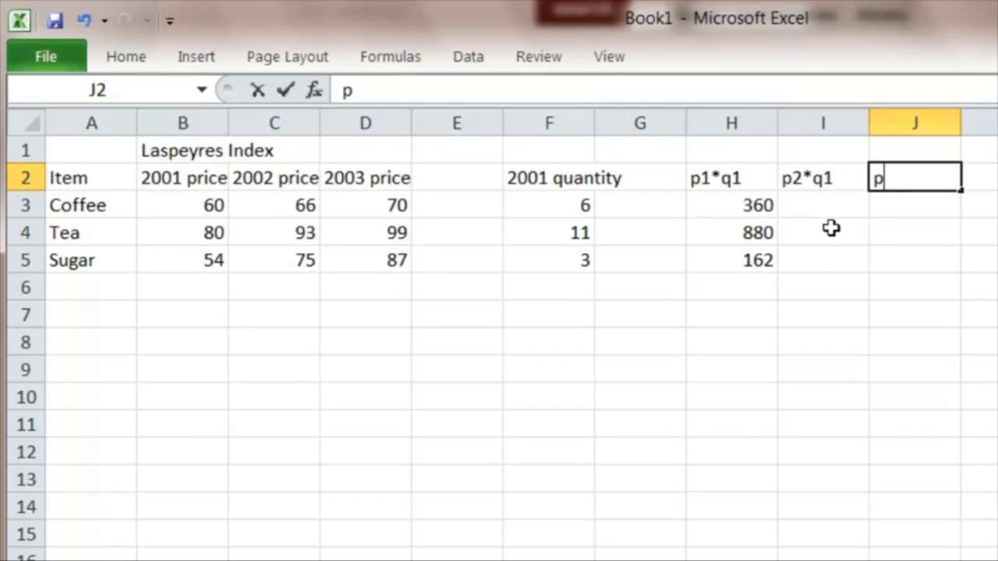
text(3*q1)
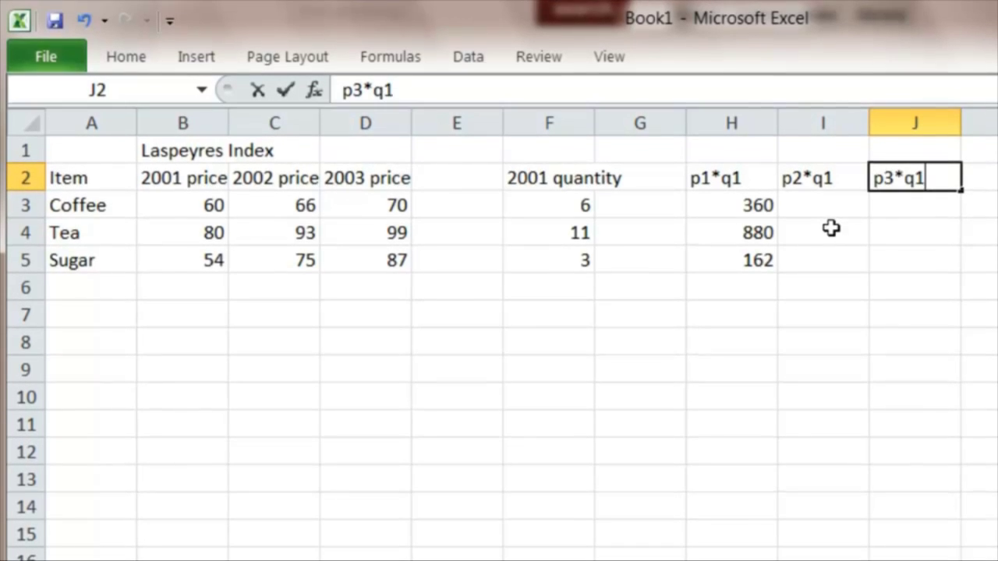
key(Return)
Fill the p2*q1 column with 2002 price times 2001 quantity: 396, 1023, 225
click(815, 203)
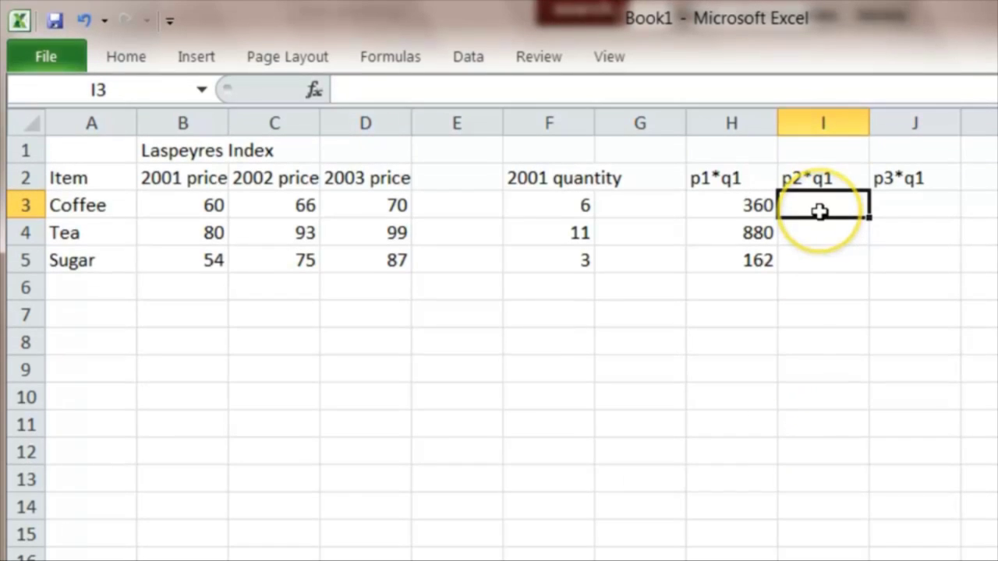
click(293, 205)
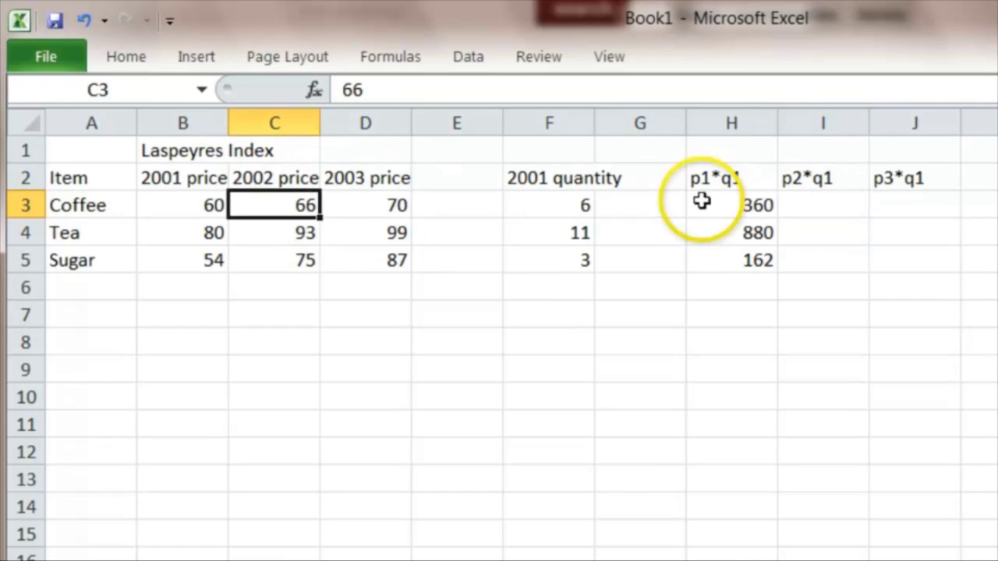
click(809, 201)
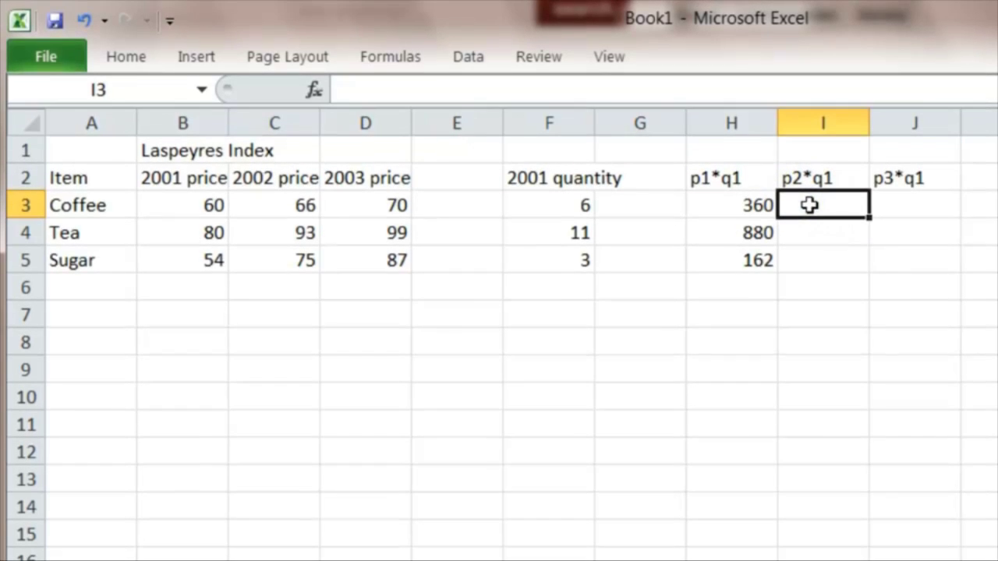
click(283, 209)
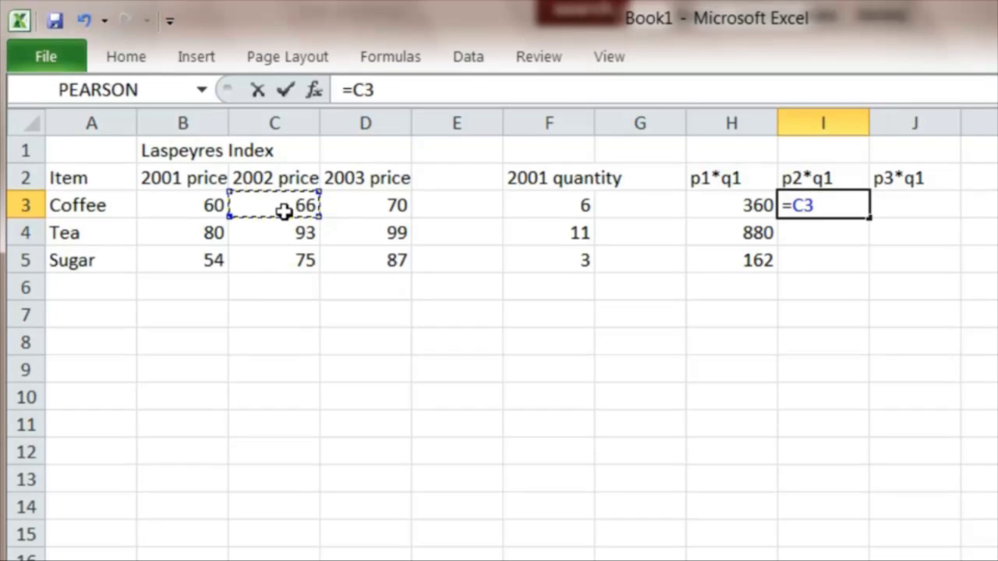
click(567, 207)
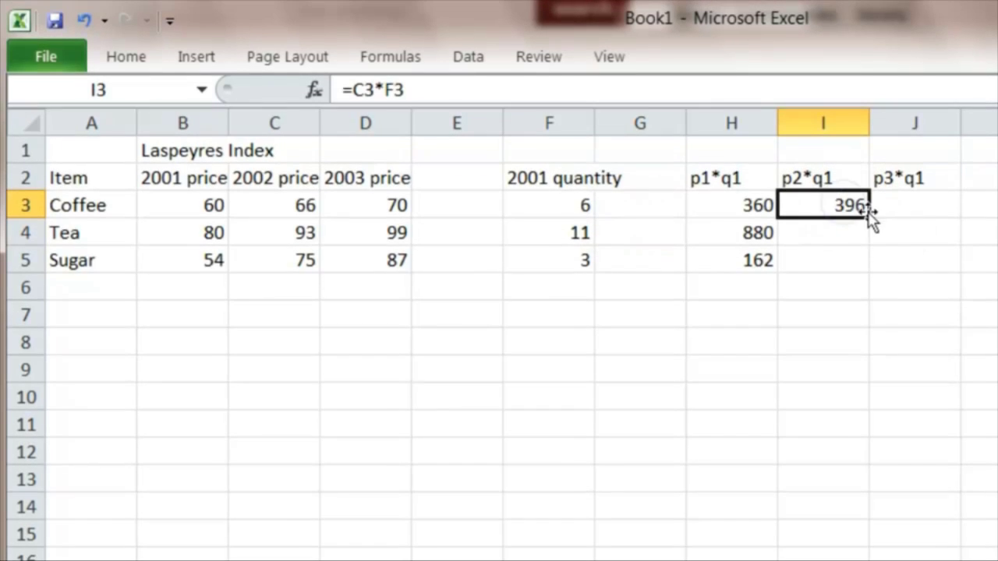
drag(869, 220, 867, 275)
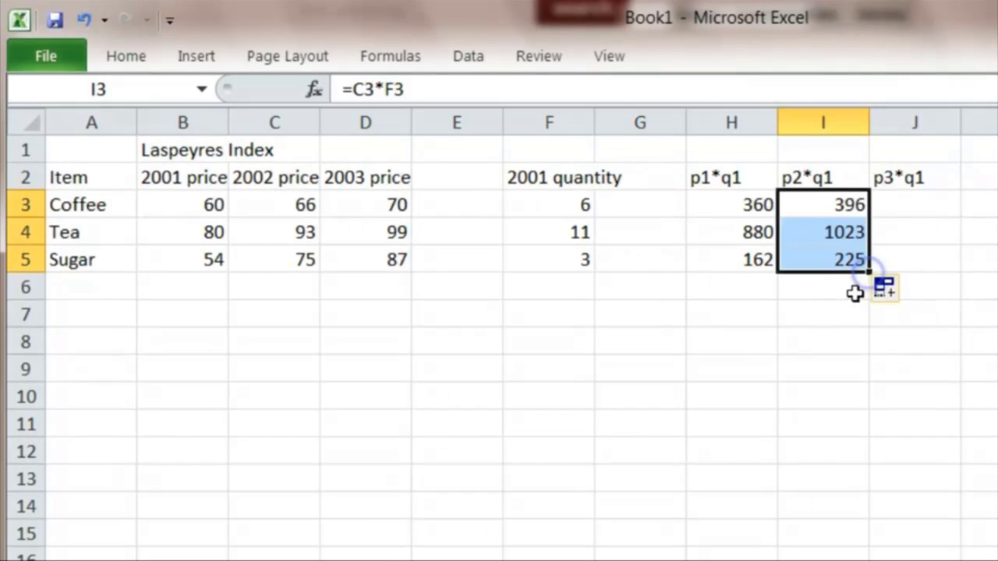
Enter =D3*F3 in J3 and copy it to J5, giving 420, 1089 and 261
click(902, 206)
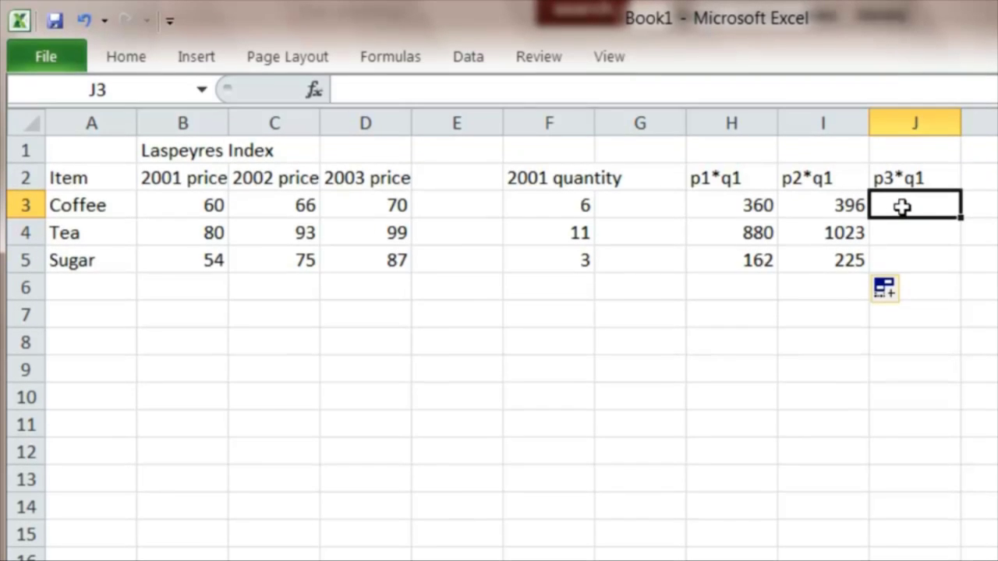
text(=)
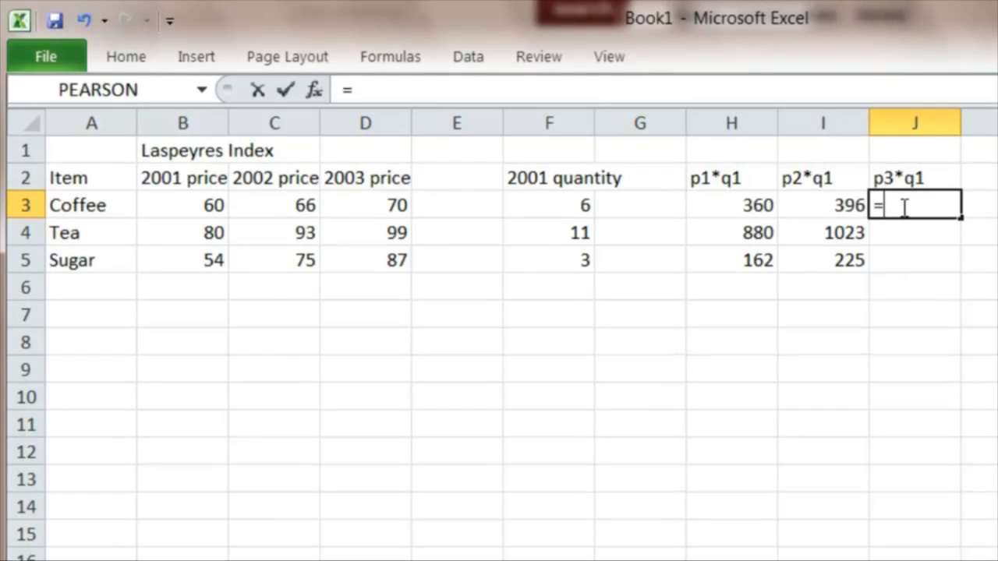
click(386, 201)
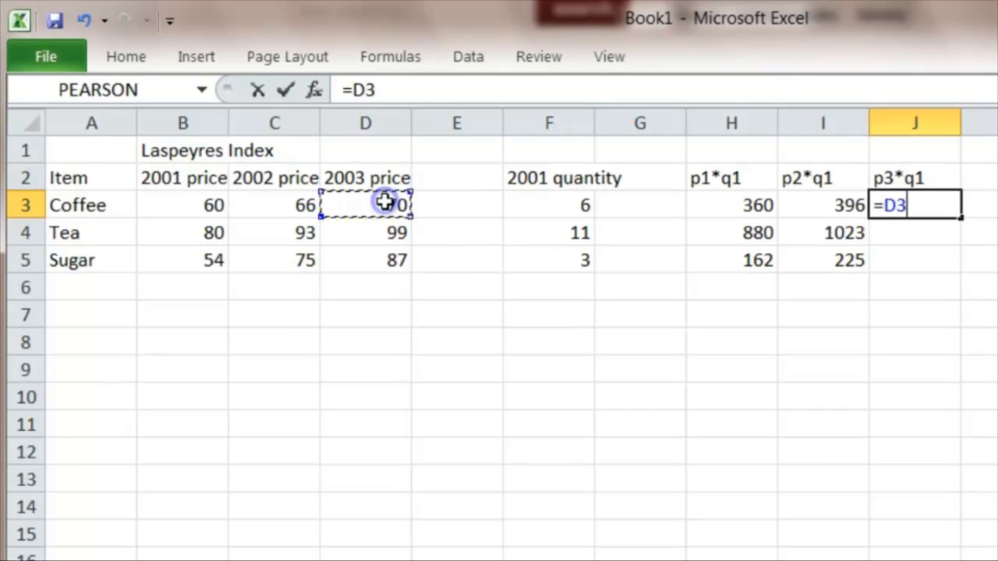
text(*)
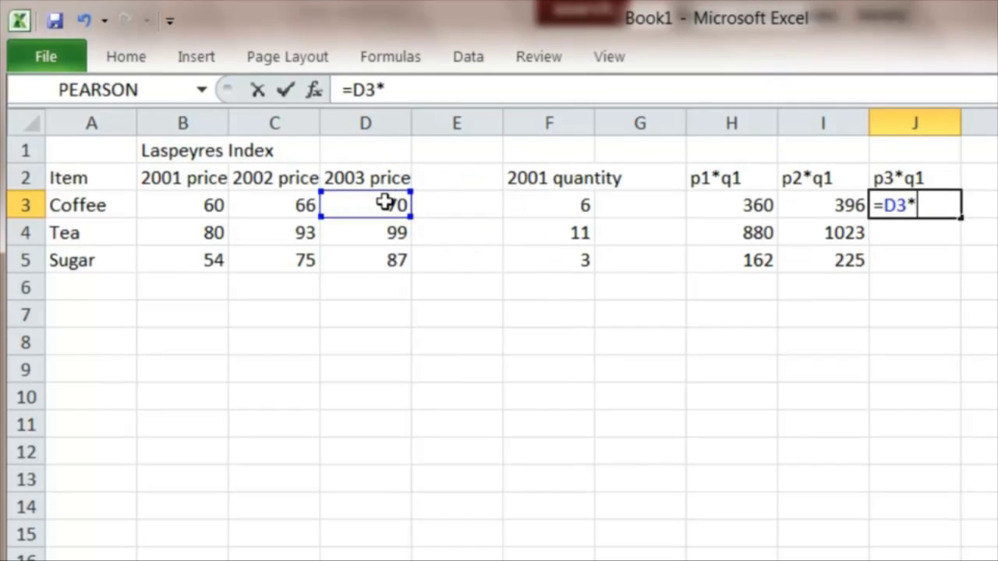
click(564, 205)
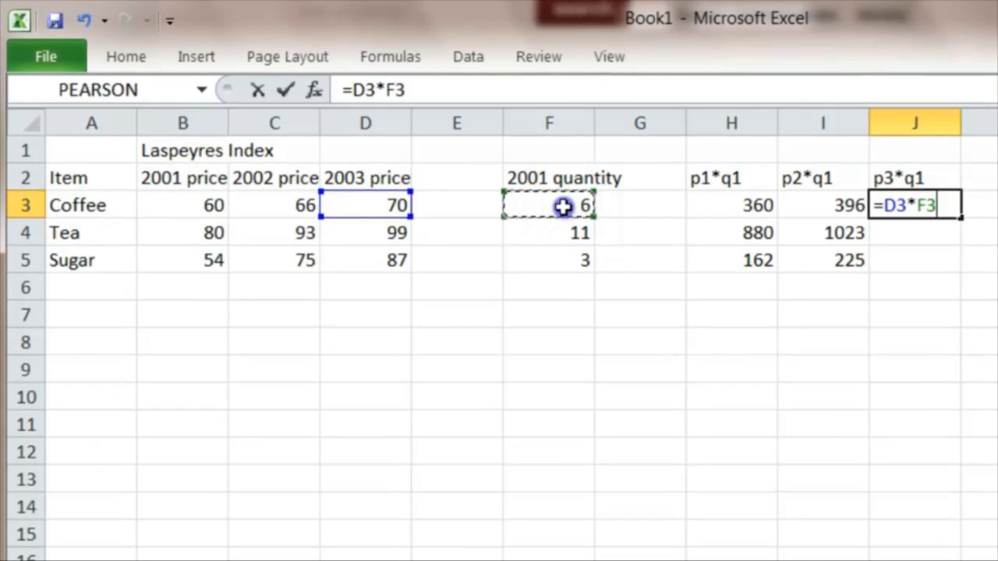
key(Return)
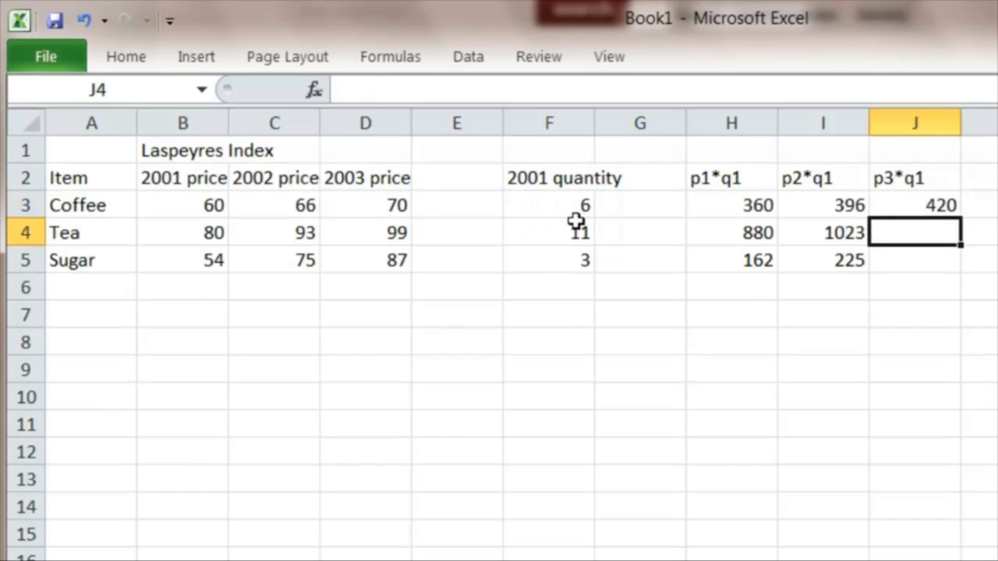
click(944, 205)
drag(962, 219, 958, 278)
click(938, 356)
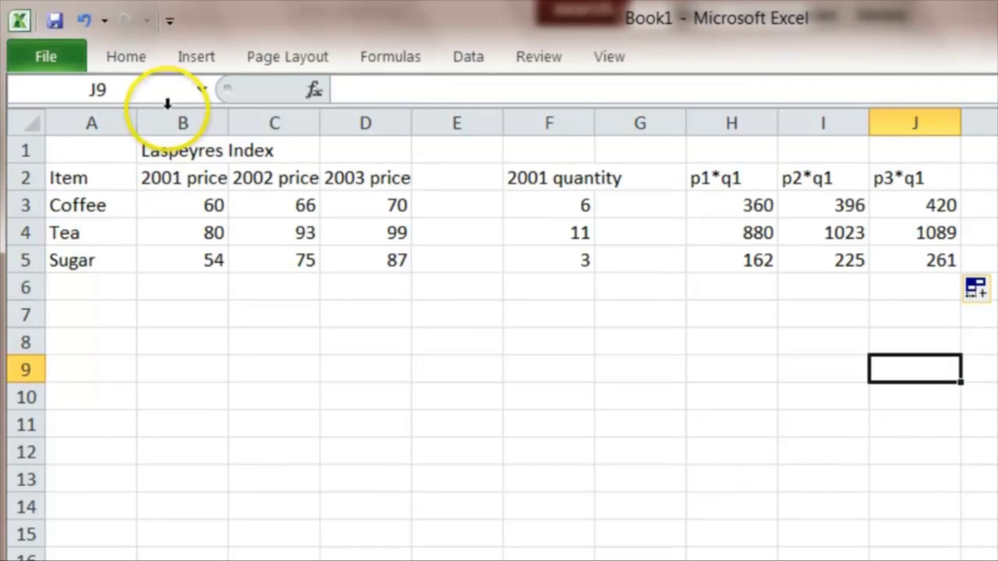
AutoSum columns H, I and J into row 8, giving basket totals 1402, 1644 and 1770
drag(738, 205, 736, 329)
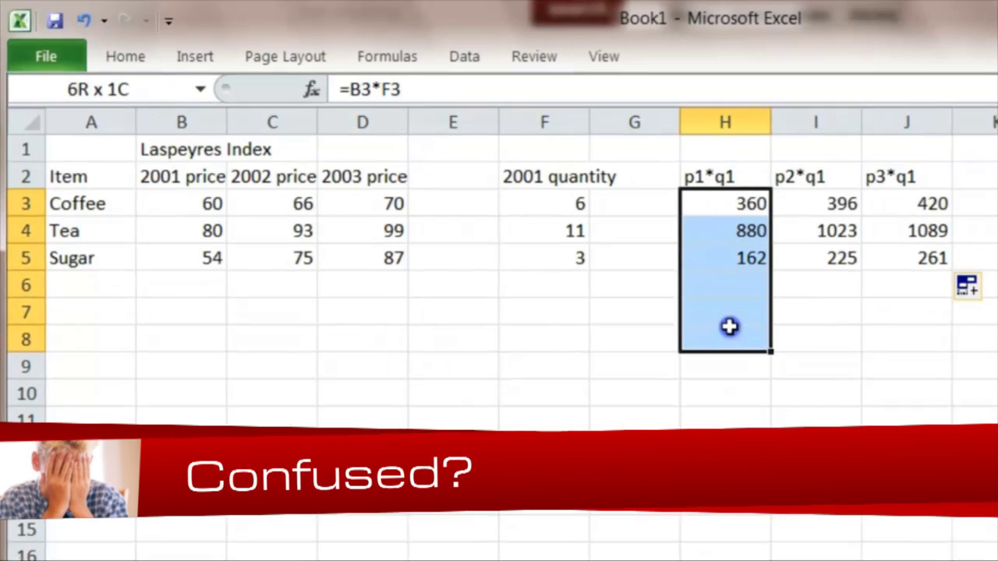
click(112, 51)
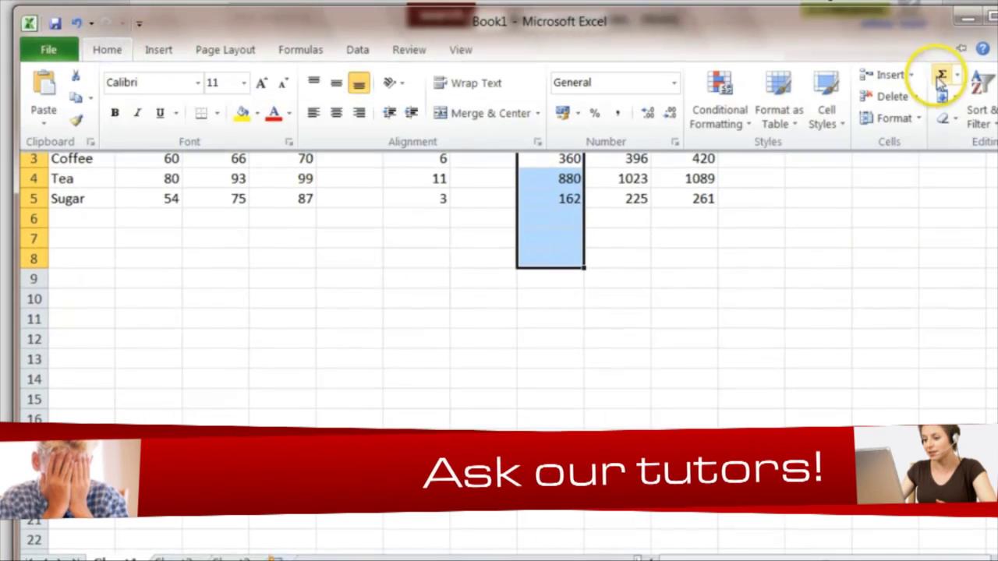
click(938, 75)
drag(623, 157, 623, 252)
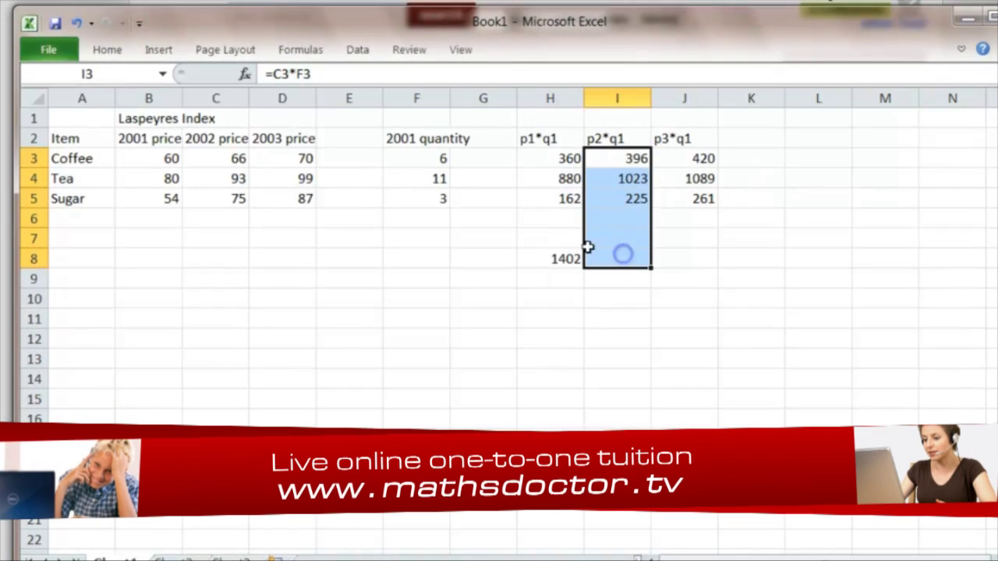
click(101, 52)
click(939, 73)
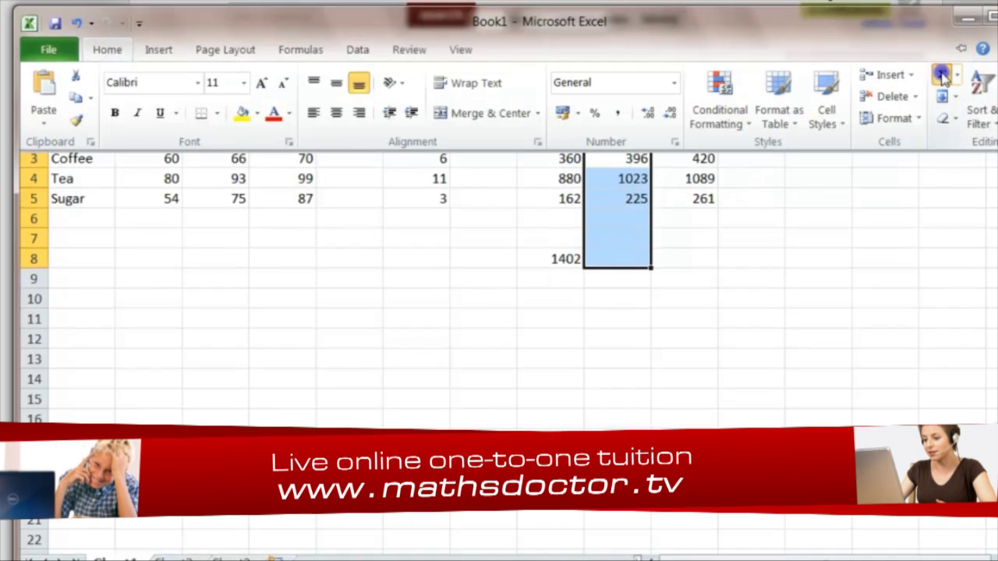
drag(677, 162, 695, 251)
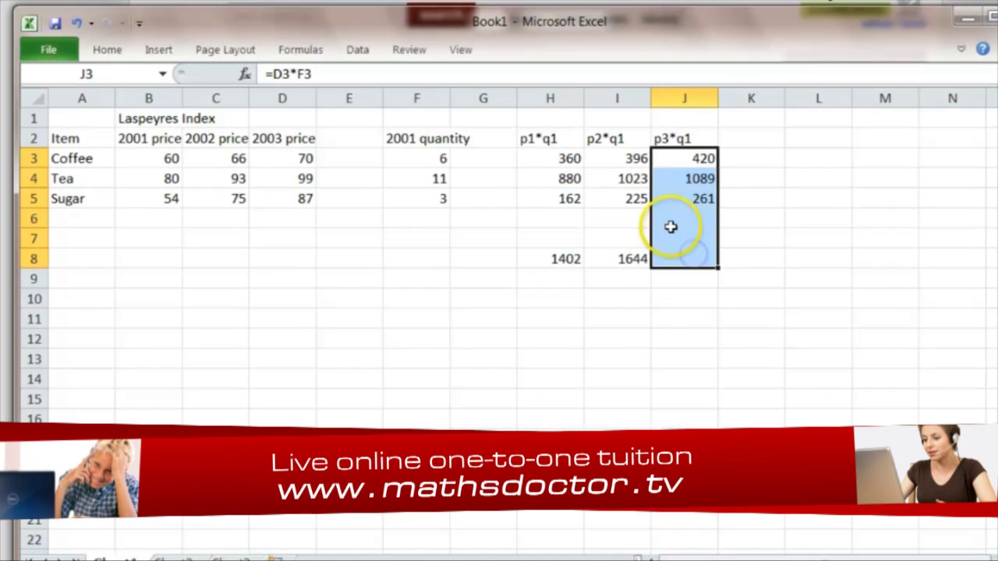
click(103, 50)
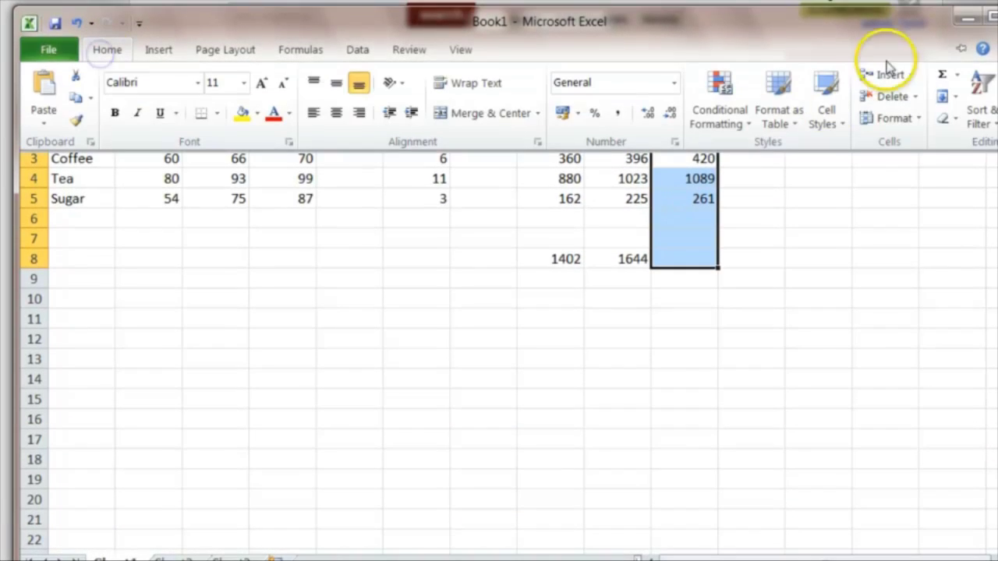
click(948, 75)
click(869, 238)
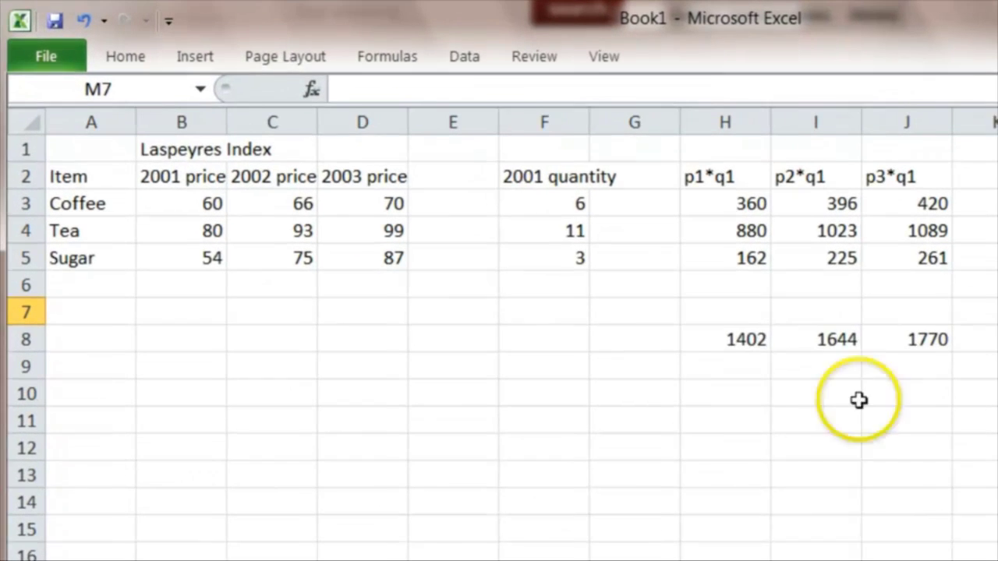
drag(734, 345, 930, 352)
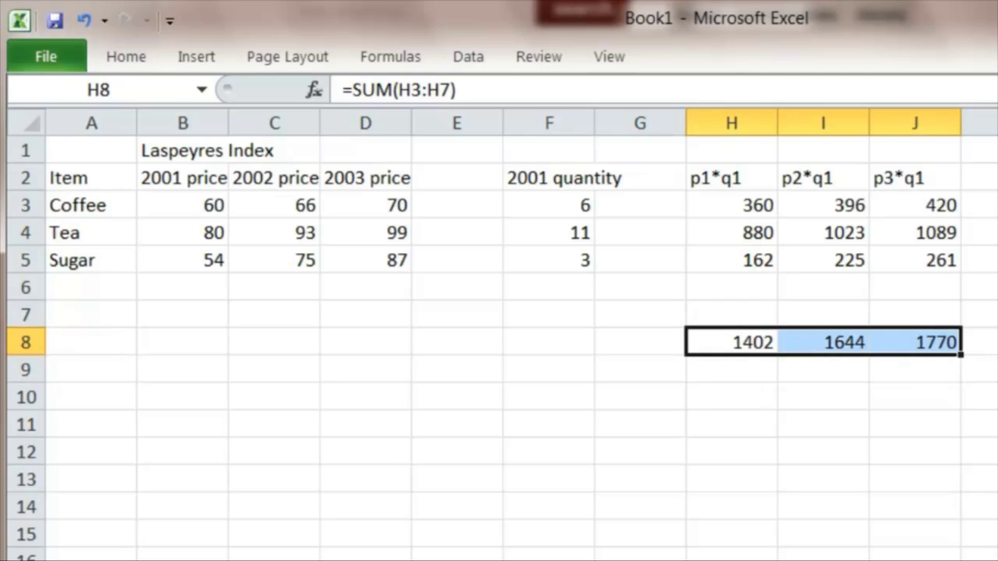
Enter =H8/$H$8*100 in H10 and fill right to J10: 100, 117.2611, 126.2482
click(734, 398)
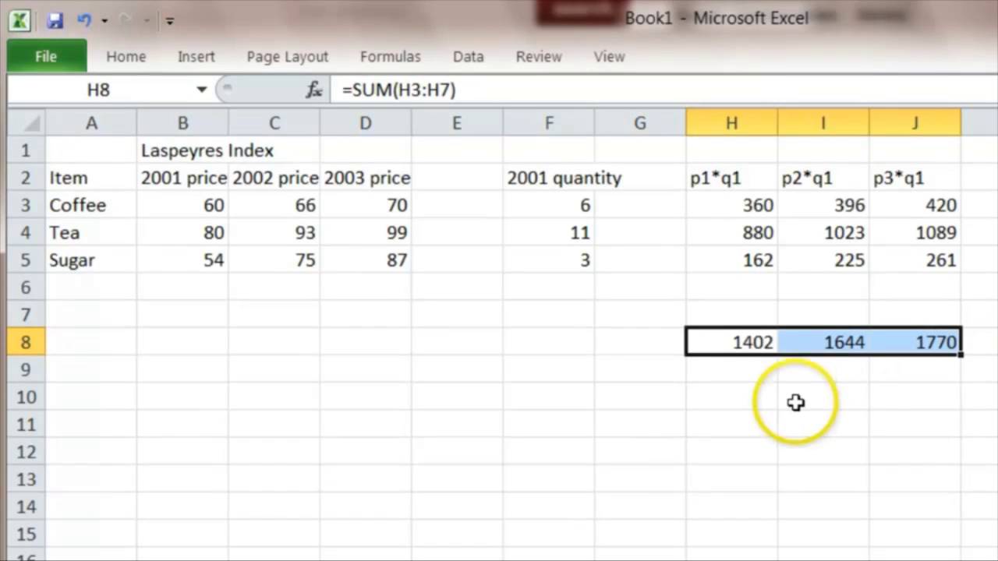
click(783, 408)
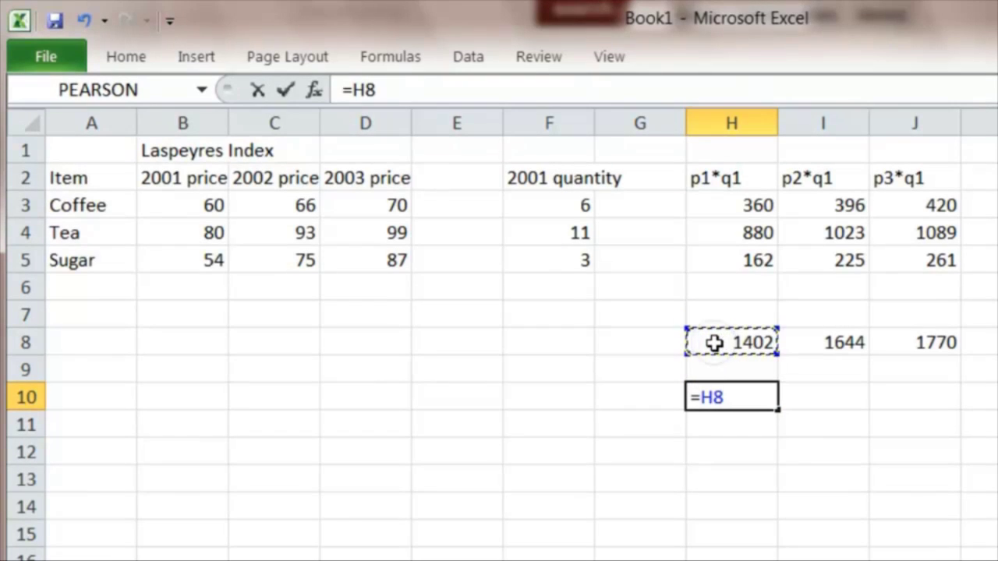
text(/)
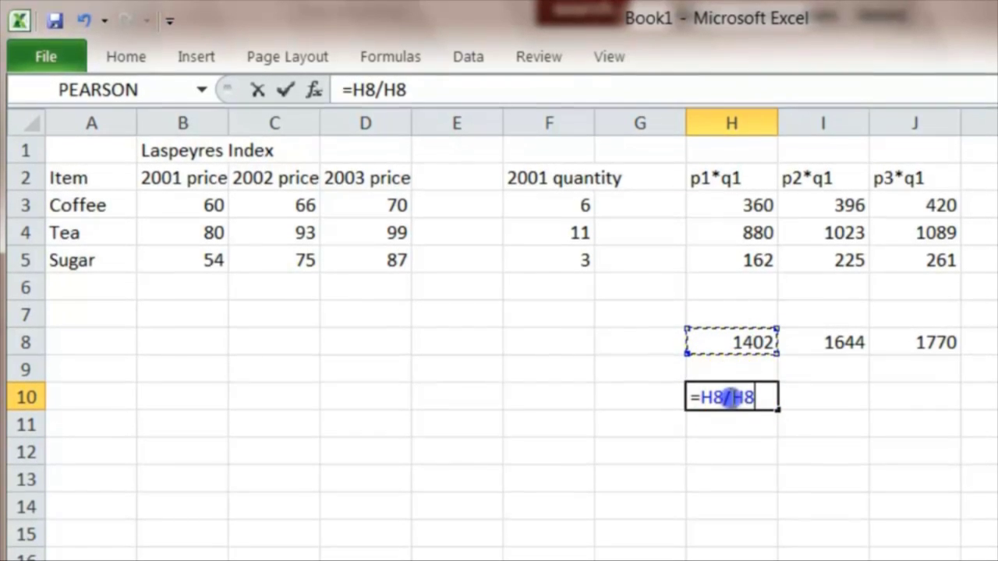
text($H)
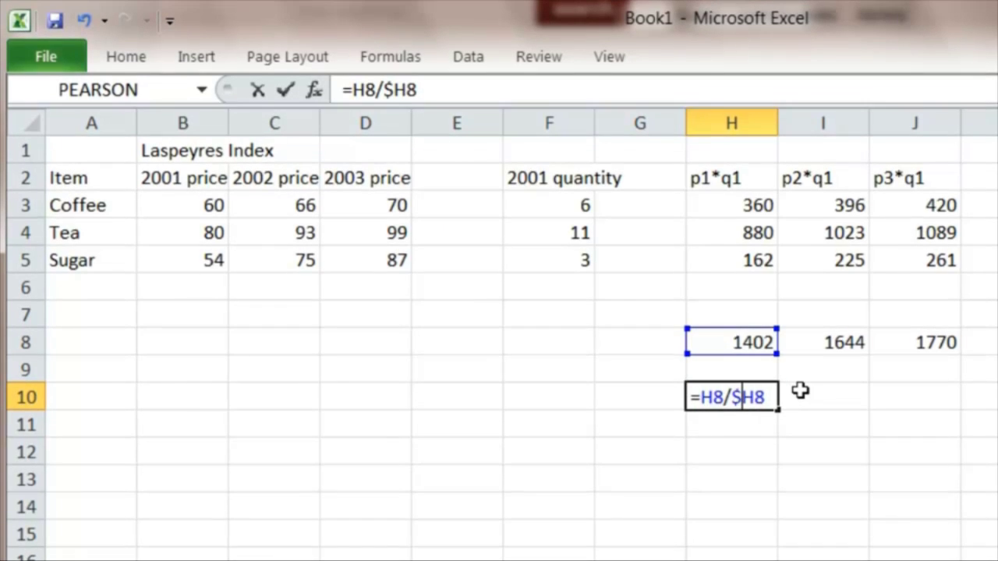
text($8*100)
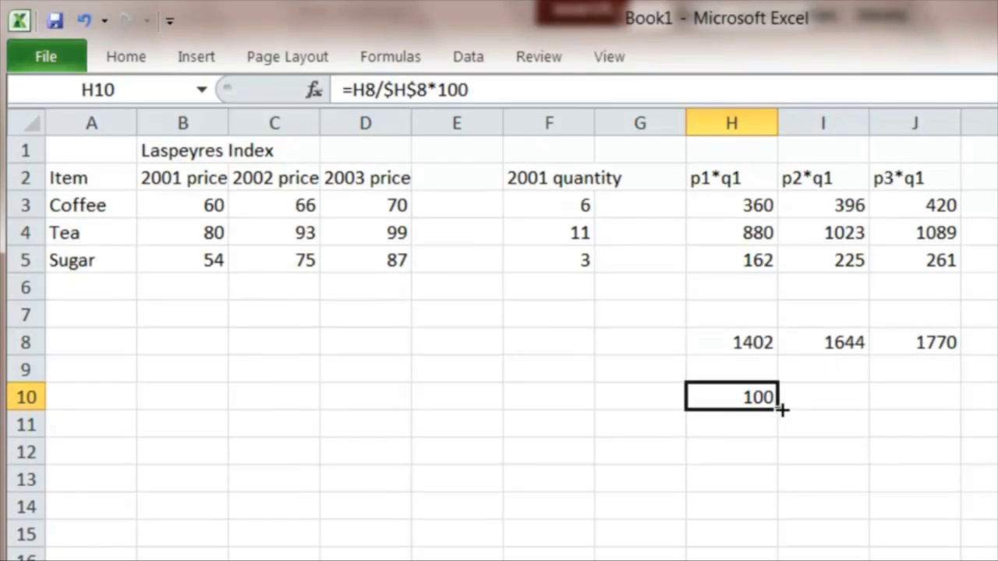
drag(779, 409, 896, 401)
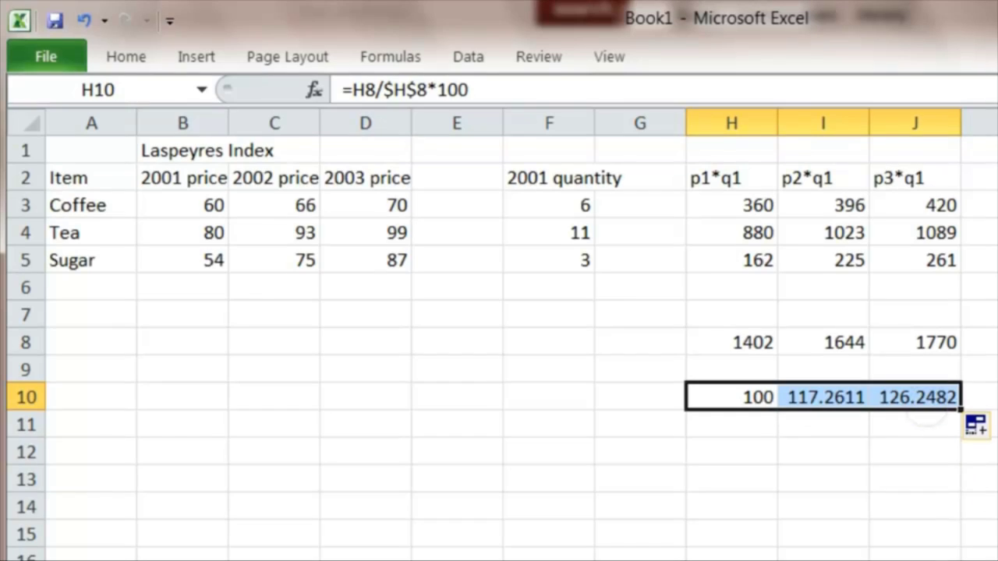
click(838, 448)
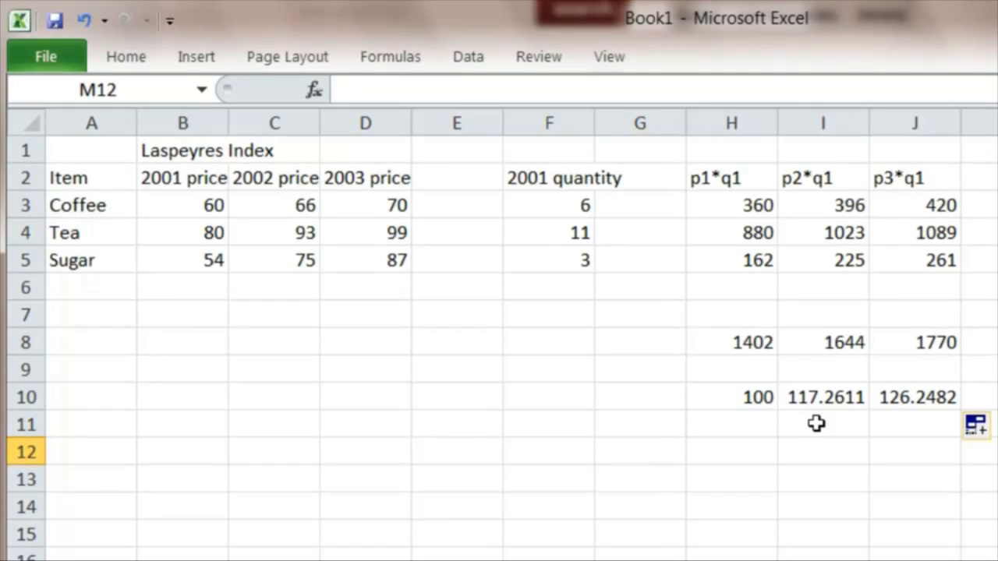
click(822, 418)
drag(815, 420, 910, 424)
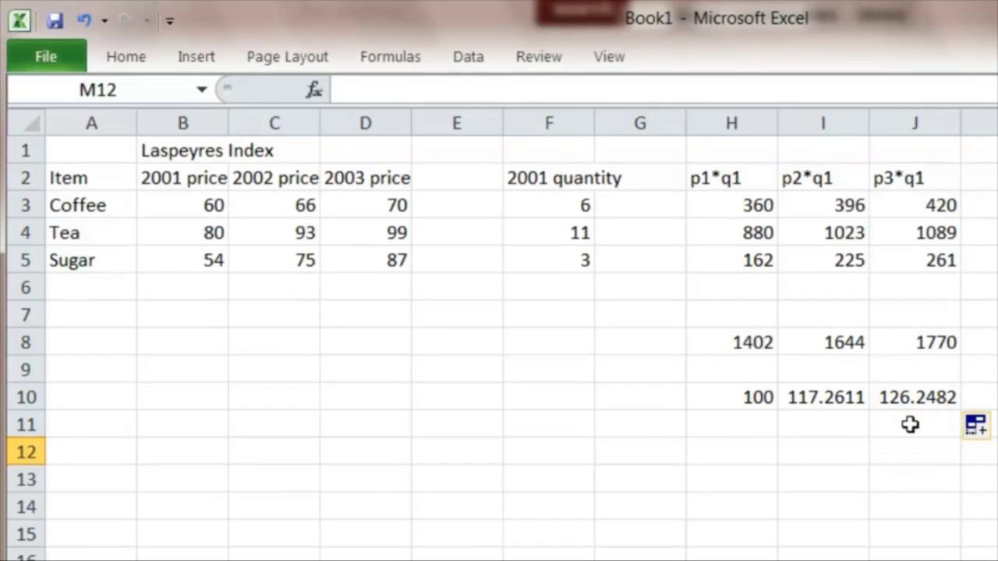